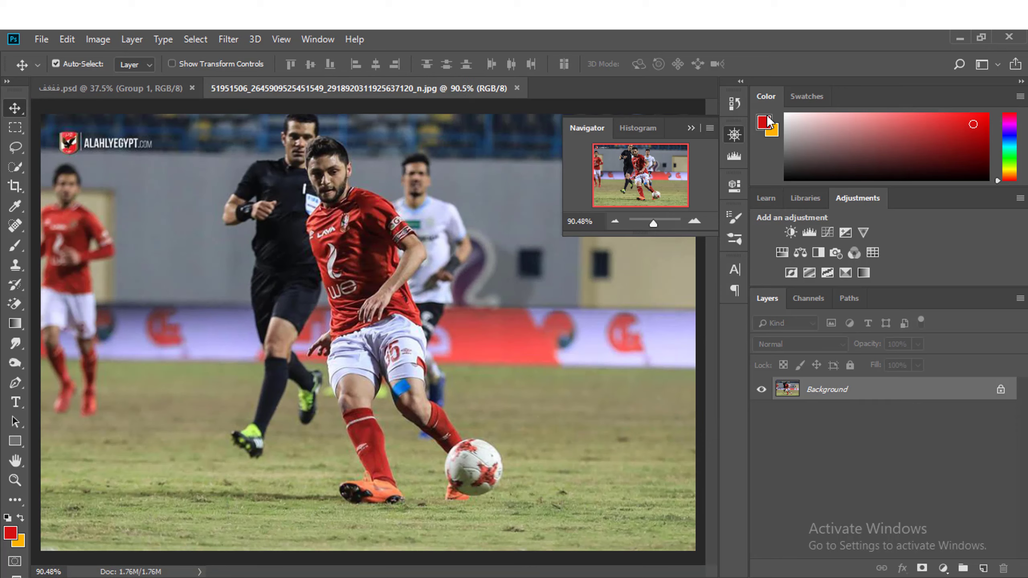
# Collapse the Navigator and open the football photo in the Camera Raw Filter.
pyautogui.click(740, 129)
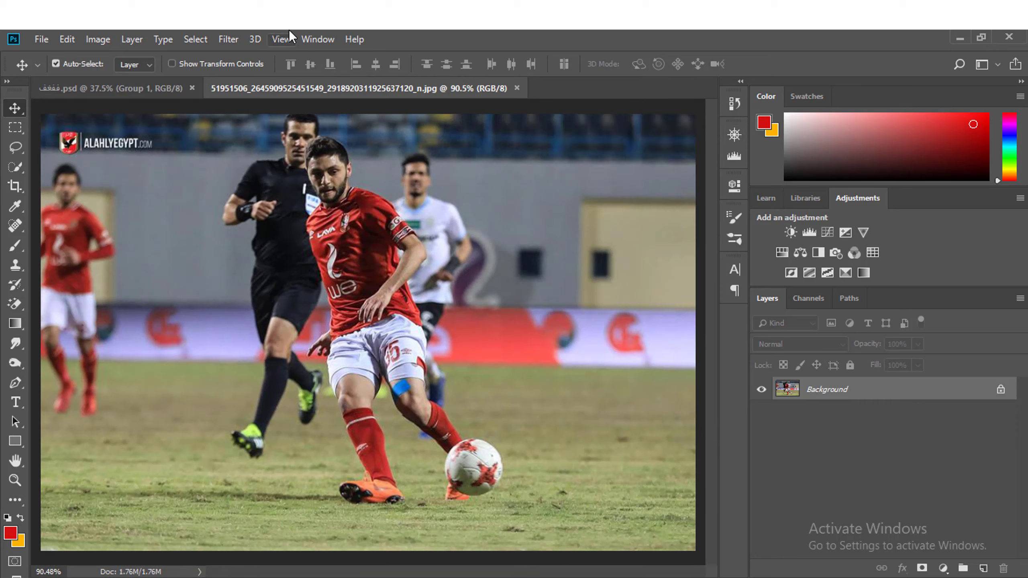
pyautogui.click(218, 33)
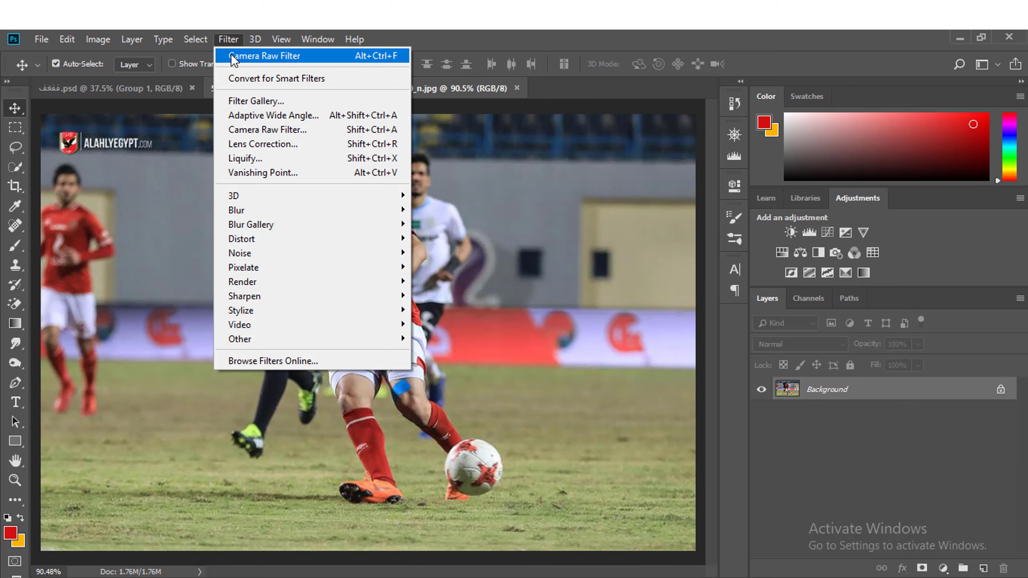
pyautogui.click(257, 129)
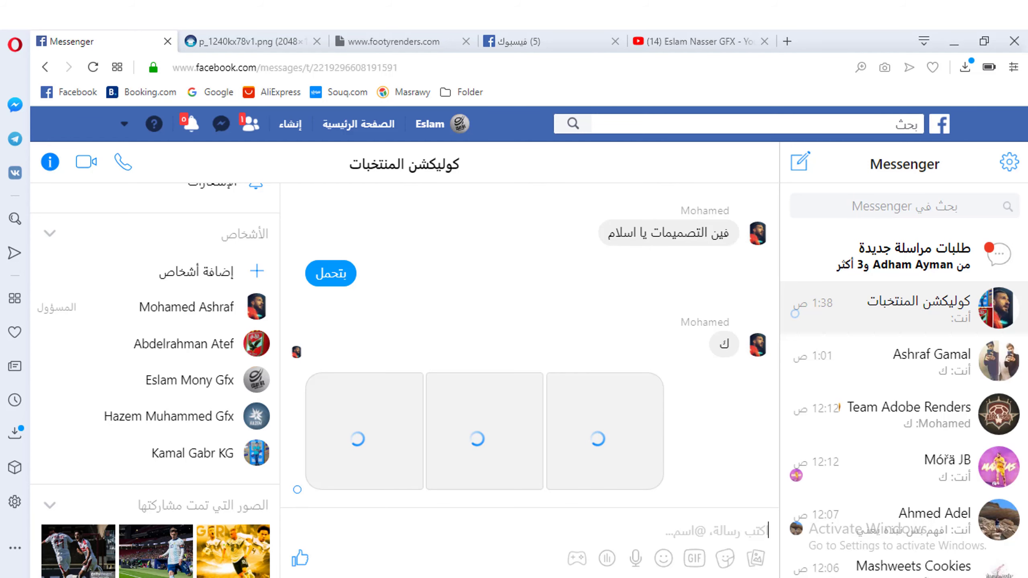
pyautogui.click(424, 558)
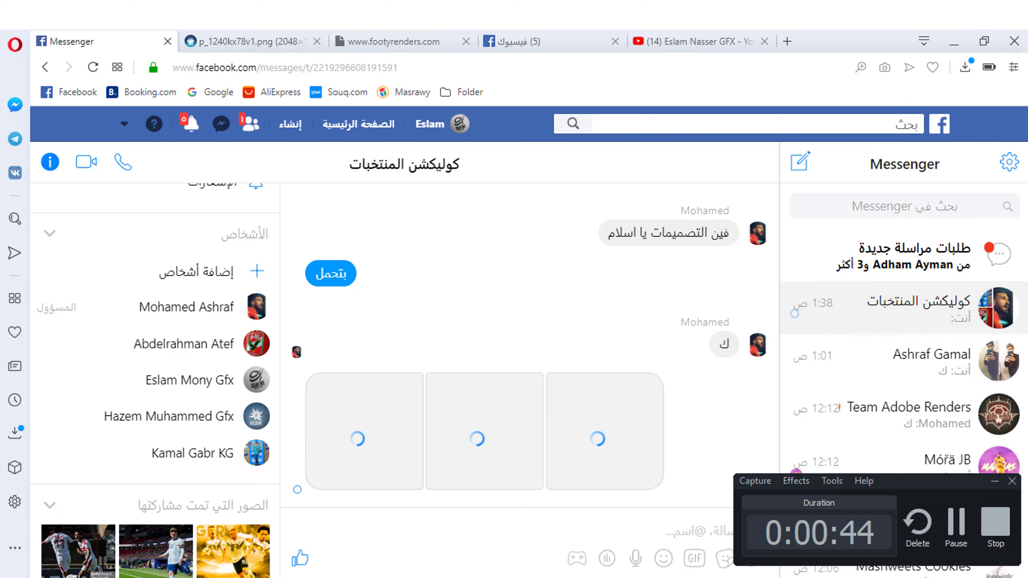
pyautogui.moveTo(424, 575)
pyautogui.click(425, 557)
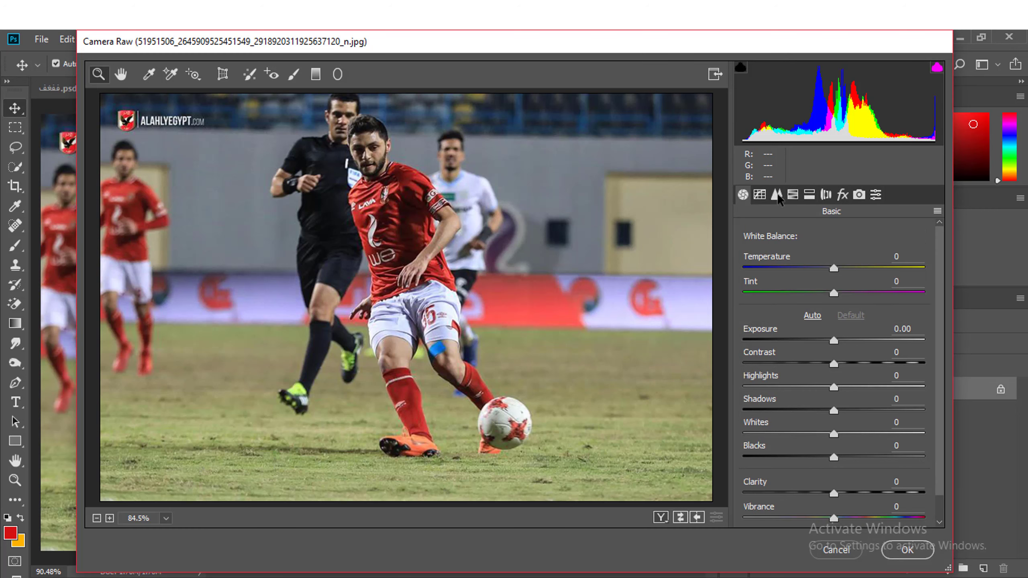
# Set the sharpening Radius to 0.5, lower the sharpening Detail to its minimum, and apply the filter.
pyautogui.click(777, 196)
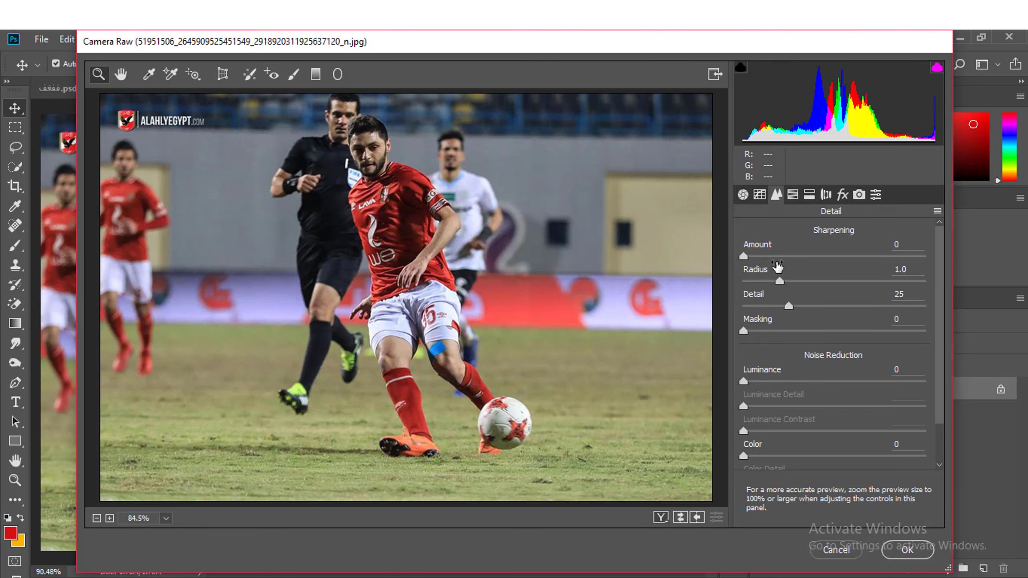
pyautogui.moveTo(777, 282); pyautogui.dragTo(741, 285)
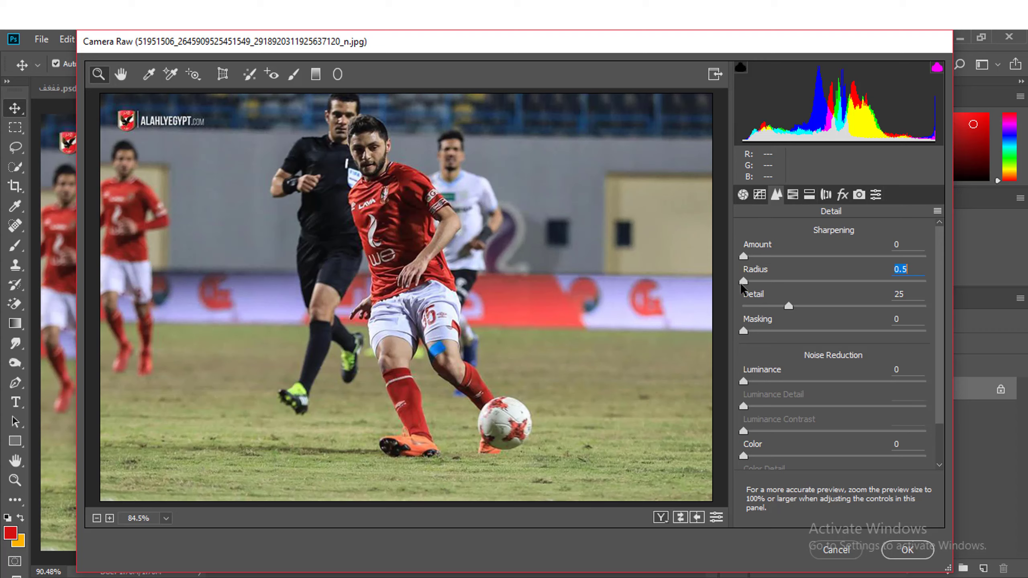
pyautogui.moveTo(791, 306); pyautogui.dragTo(743, 308)
pyautogui.click(906, 549)
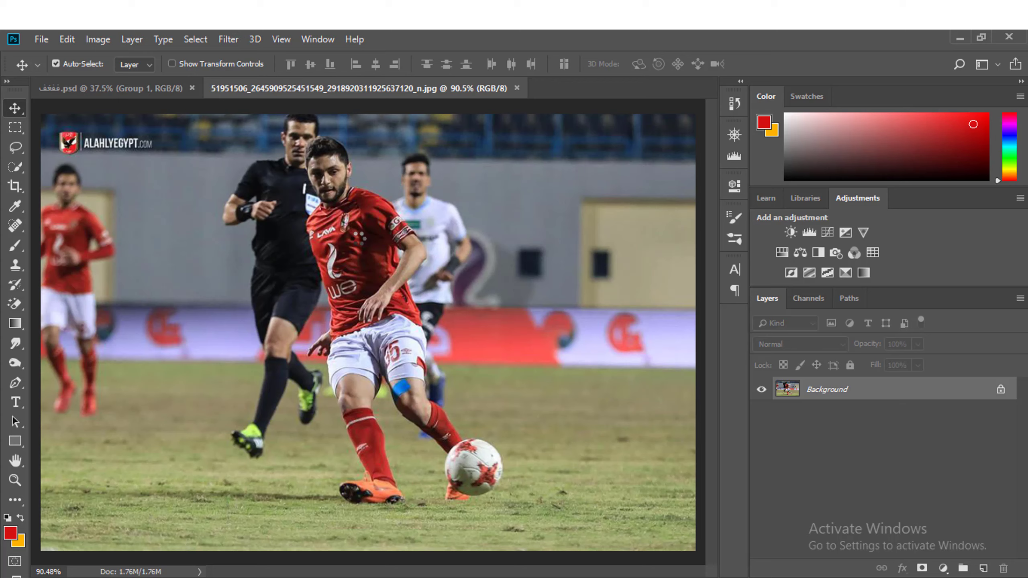
# Apply the Camera Raw Filter again with sharpening Radius 0.5 and Detail 0, noise reduction Luminance 53 and Luminance Detail 0.
pyautogui.click(225, 31)
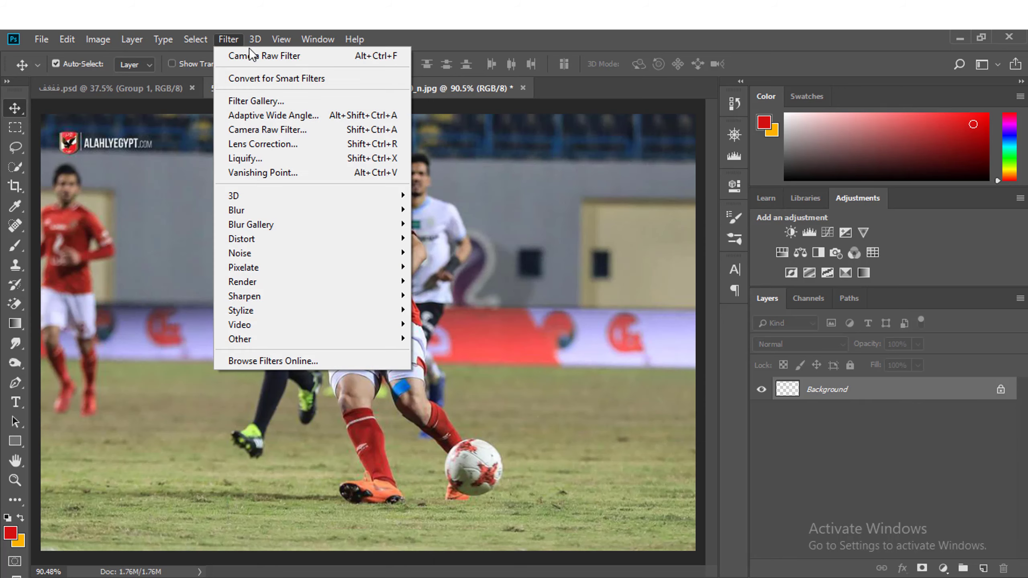
pyautogui.click(249, 124)
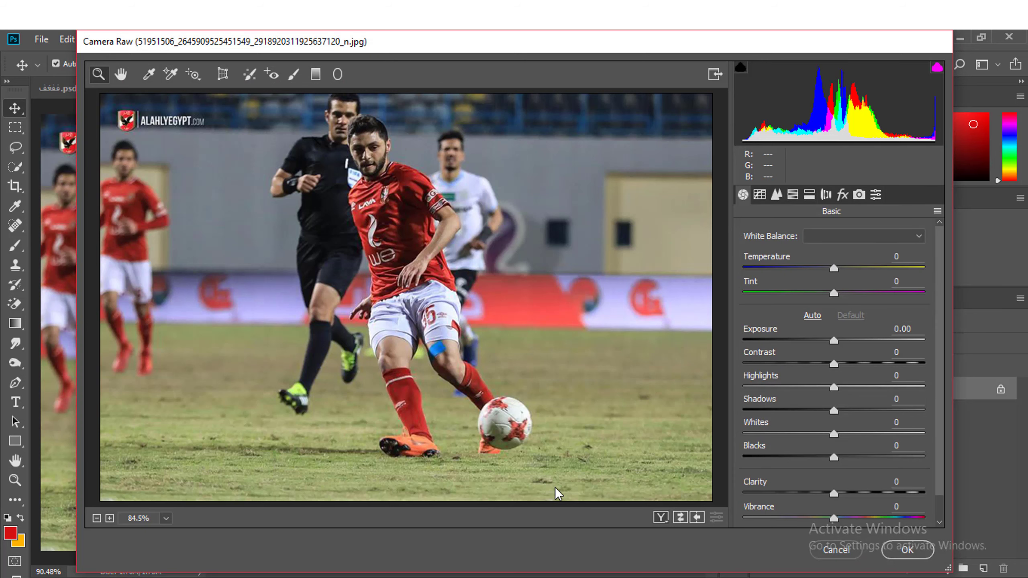
pyautogui.click(776, 196)
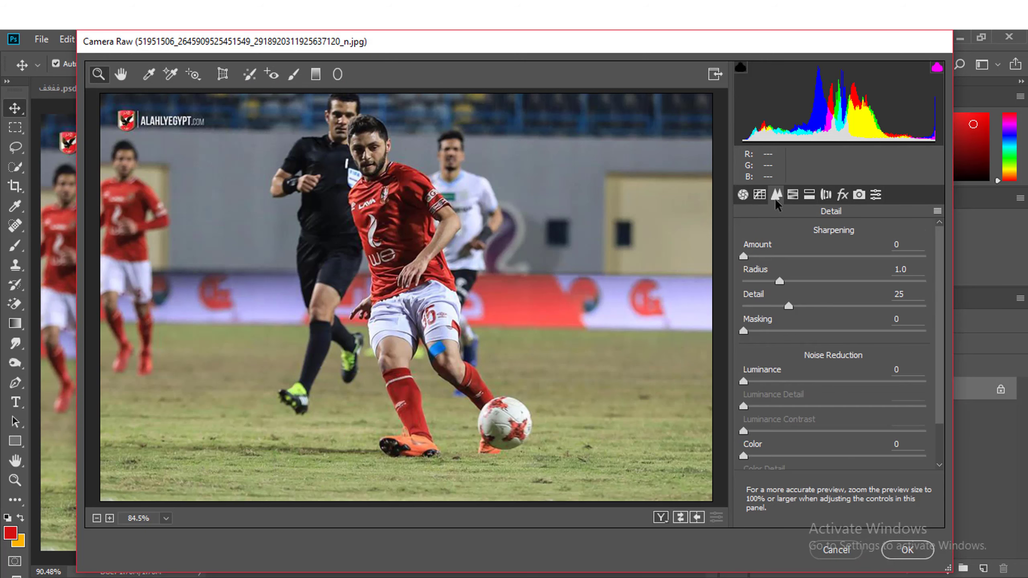
pyautogui.moveTo(779, 281); pyautogui.dragTo(744, 281)
pyautogui.moveTo(788, 306); pyautogui.dragTo(724, 315)
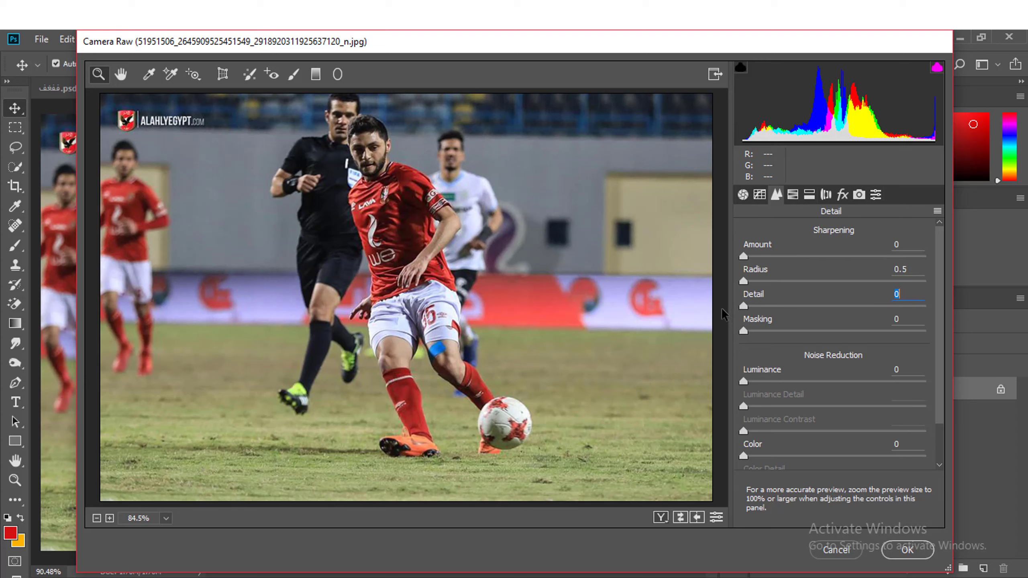
pyautogui.moveTo(743, 384); pyautogui.dragTo(740, 410)
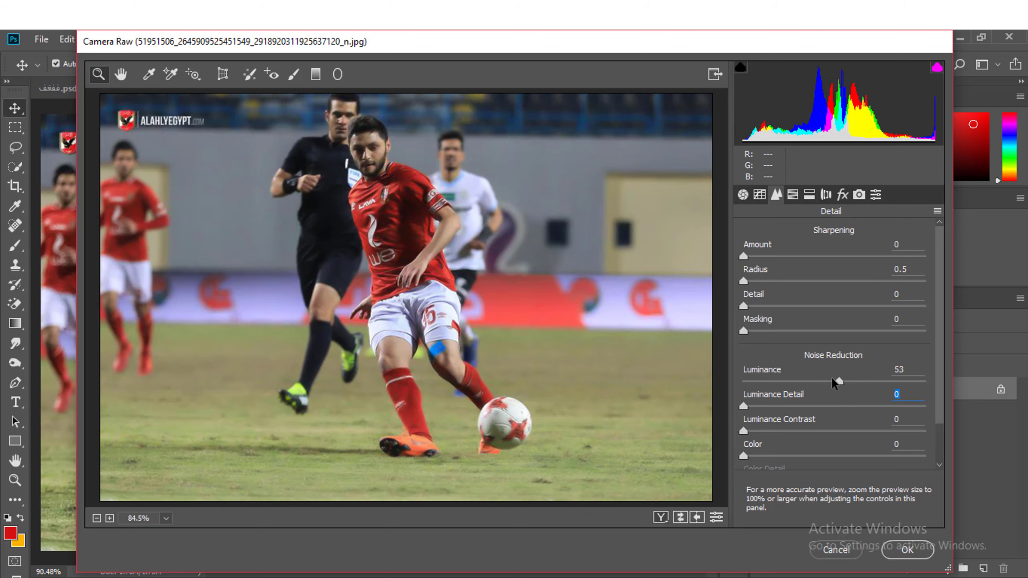
pyautogui.click(900, 550)
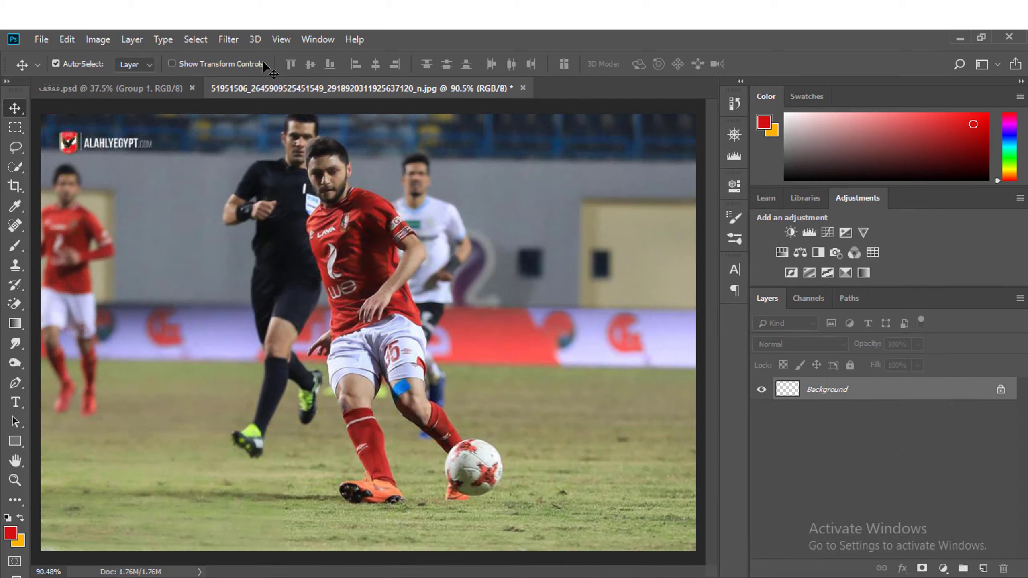
# Reopen the photo in the Camera Raw Filter and set sharpening Detail to 0 and Radius to 0.5.
pyautogui.click(225, 38)
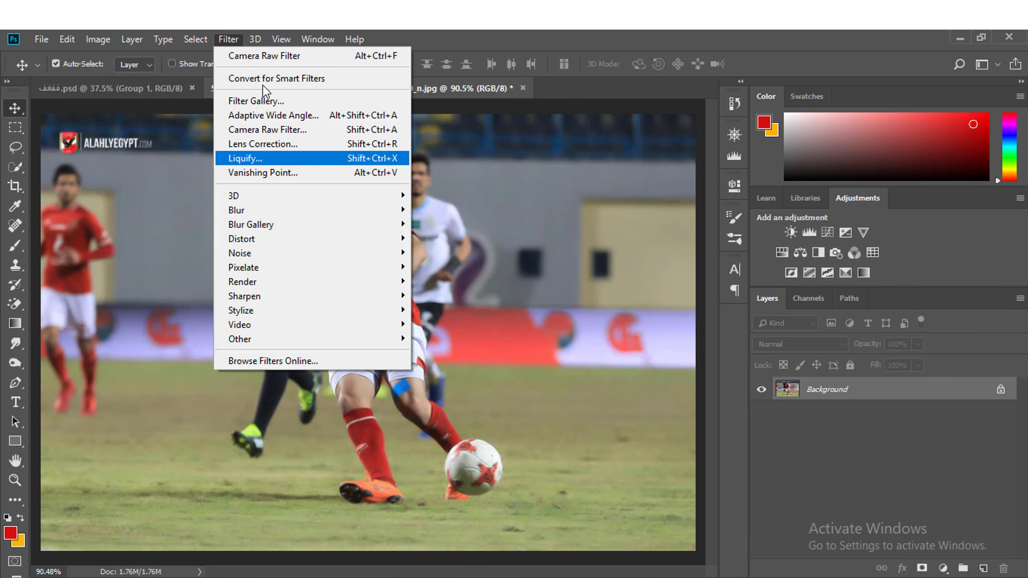
pyautogui.click(272, 130)
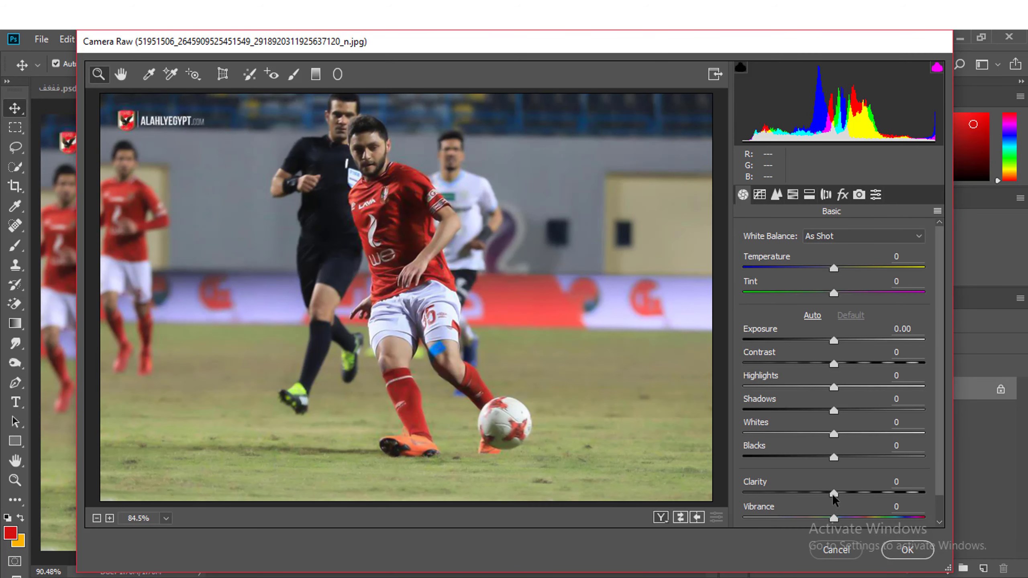
pyautogui.click(777, 196)
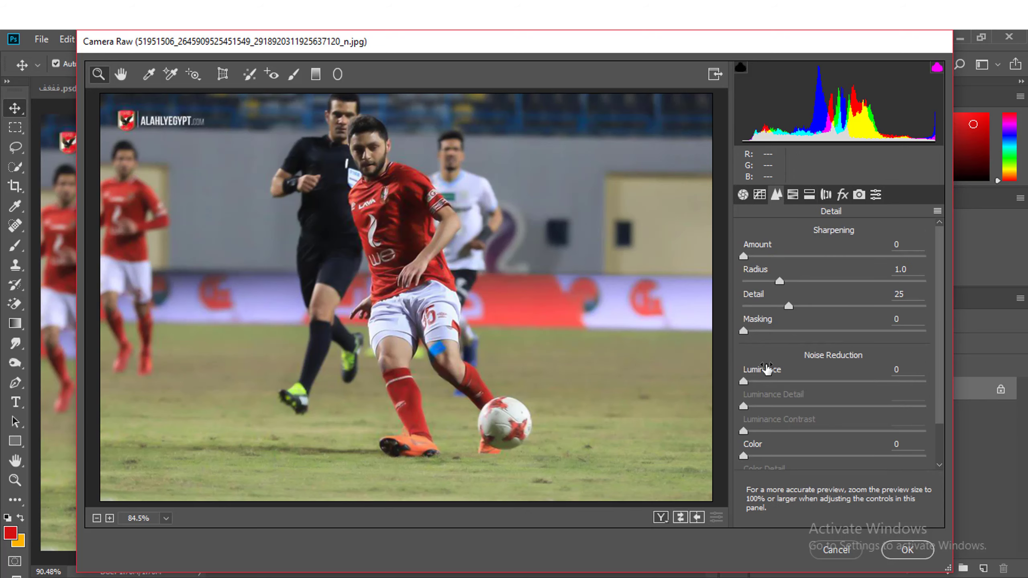
pyautogui.moveTo(788, 306); pyautogui.dragTo(701, 299)
pyautogui.moveTo(778, 281); pyautogui.dragTo(667, 300)
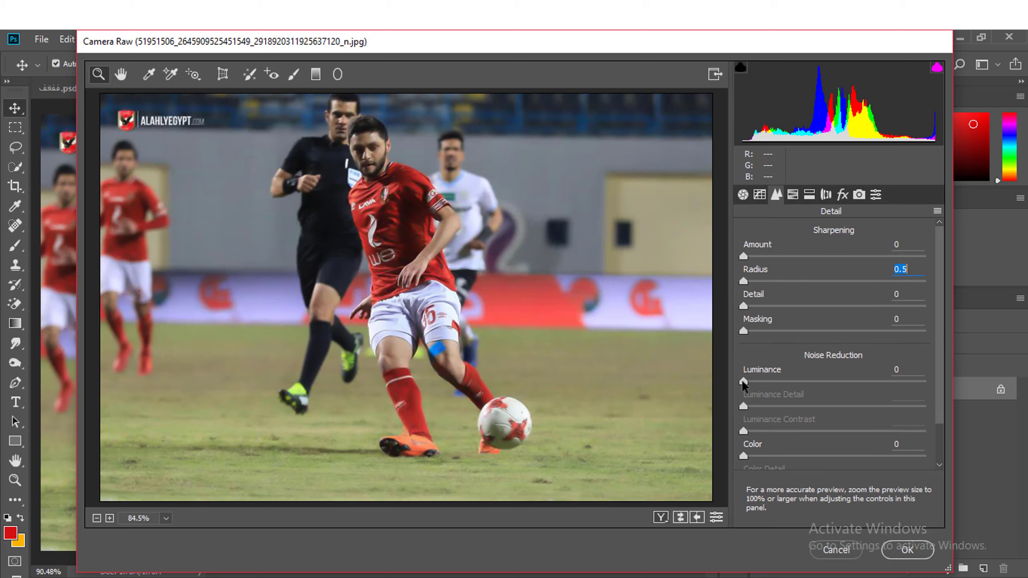
# Set the noise reduction Luminance to 28 and raise Luminance Detail slightly above 50.
pyautogui.moveTo(744, 384); pyautogui.dragTo(796, 385)
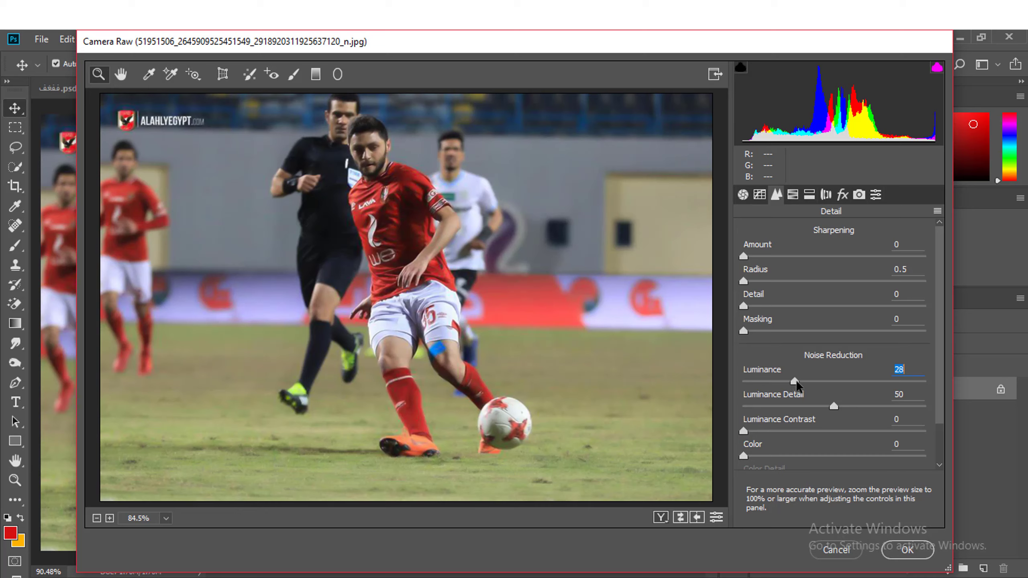
pyautogui.click(834, 407)
pyautogui.moveTo(834, 406); pyautogui.dragTo(856, 406)
# In the Basic adjustments, lower Clarity to -82 and raise Exposure to +0.40.
pyautogui.click(742, 194)
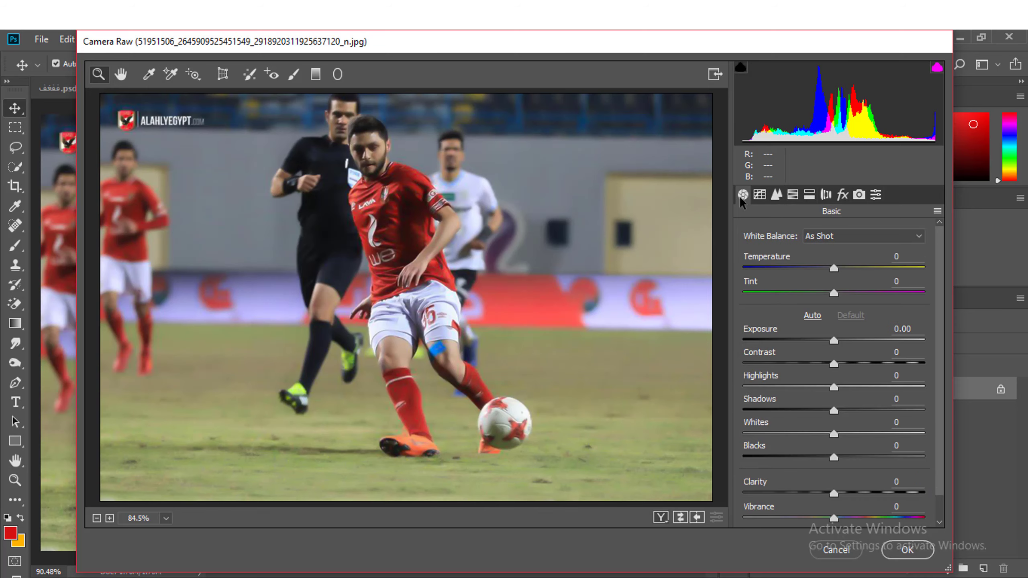
pyautogui.moveTo(832, 493); pyautogui.dragTo(757, 491)
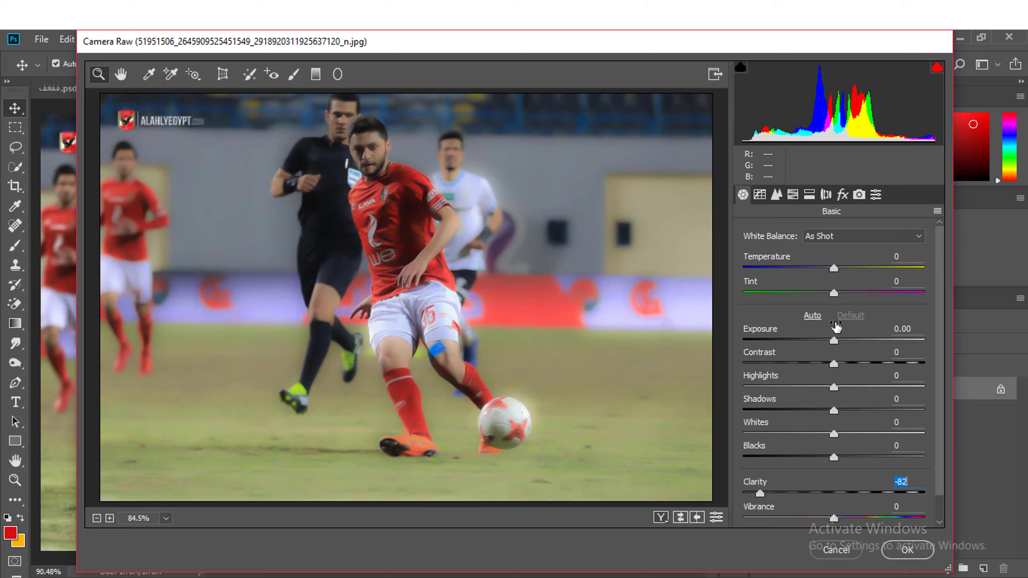
pyautogui.click(834, 341)
pyautogui.write('0.45')
pyautogui.press('Return')
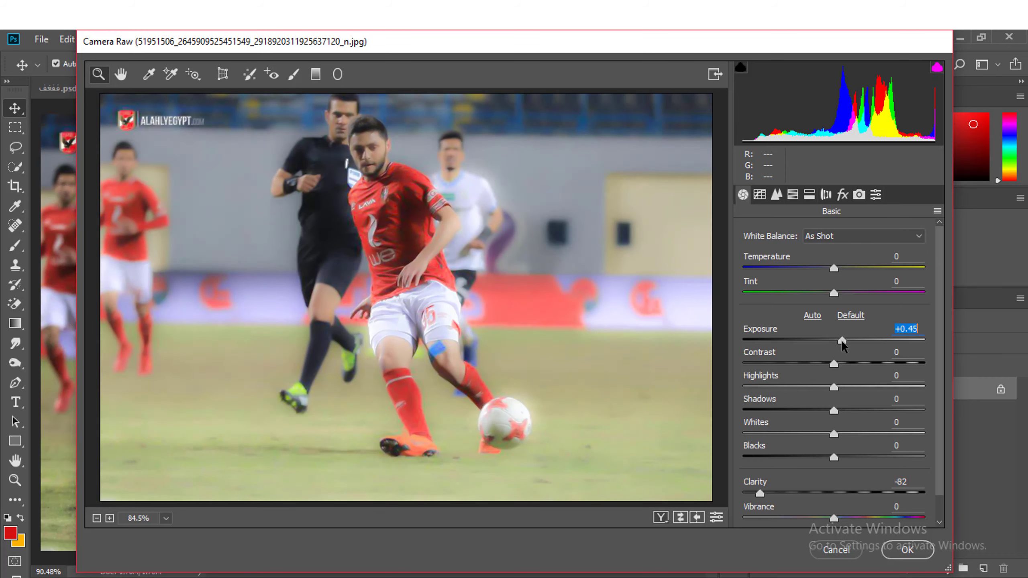
pyautogui.moveTo(841, 340); pyautogui.dragTo(840, 341)
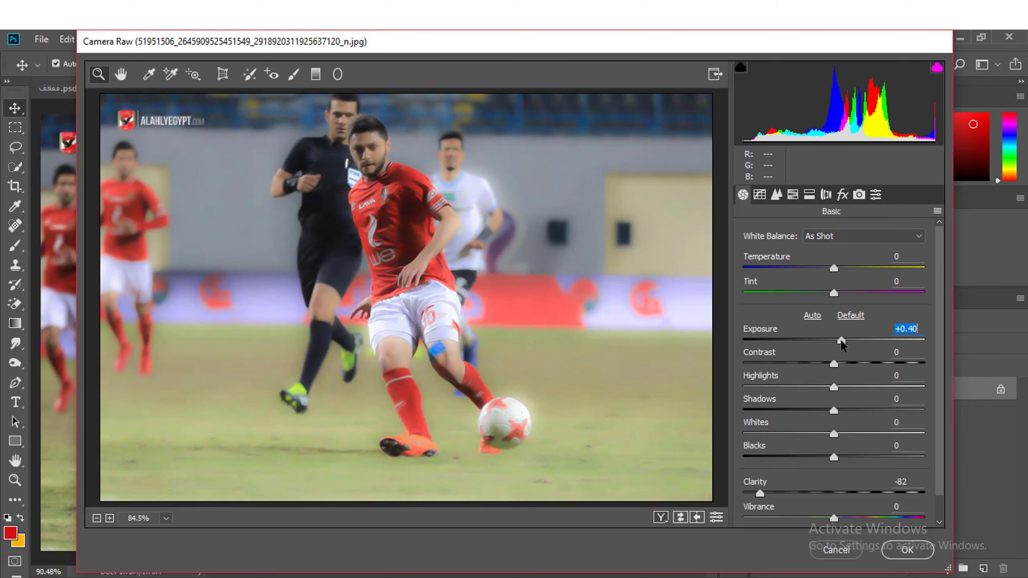
# Raise Shadows to +16, set Clarity to 0, and apply the Camera Raw adjustments.
pyautogui.click(835, 417)
pyautogui.moveTo(835, 413); pyautogui.dragTo(851, 411)
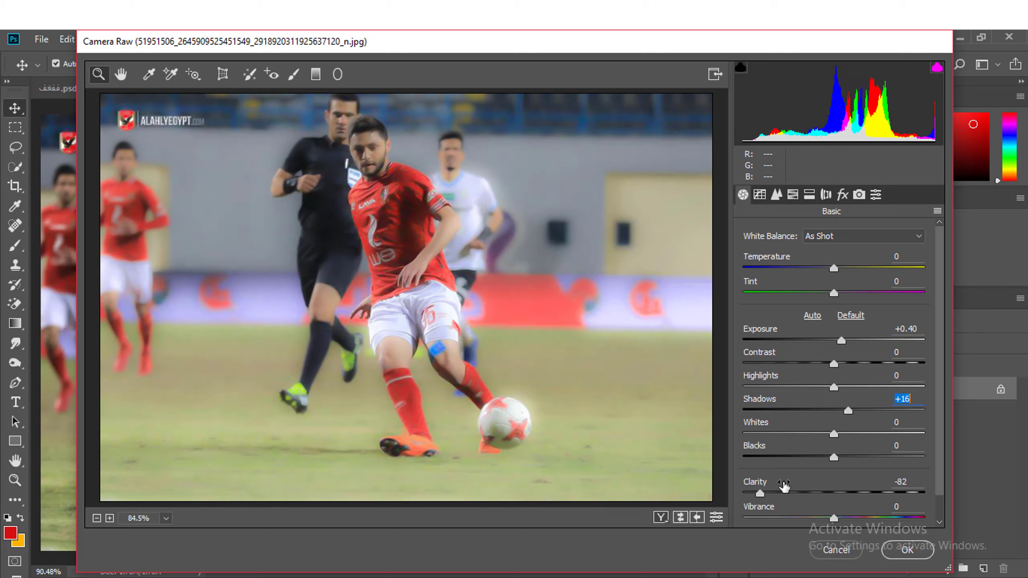
pyautogui.moveTo(760, 493); pyautogui.dragTo(838, 500)
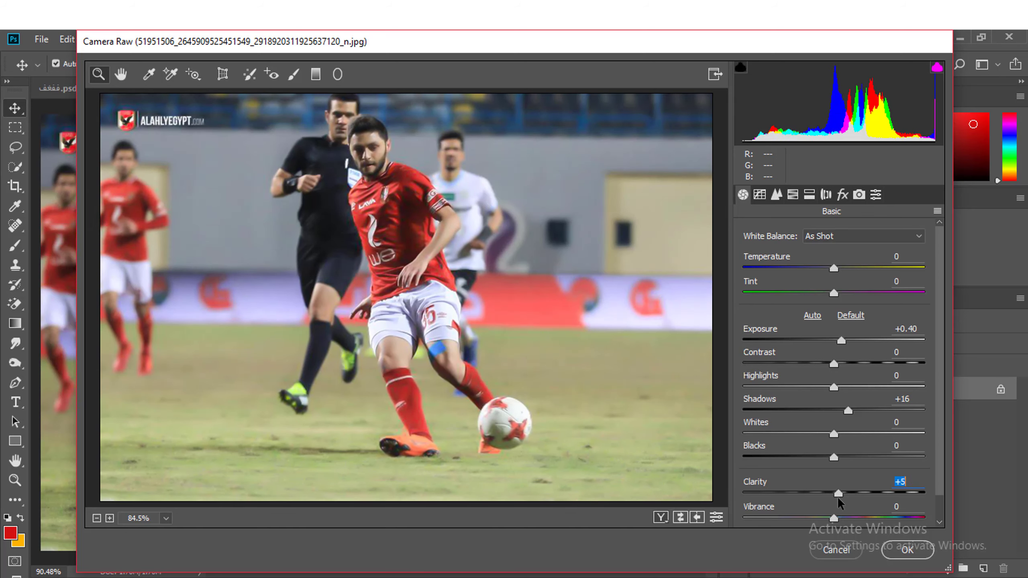
pyautogui.write('0')
pyautogui.click(908, 547)
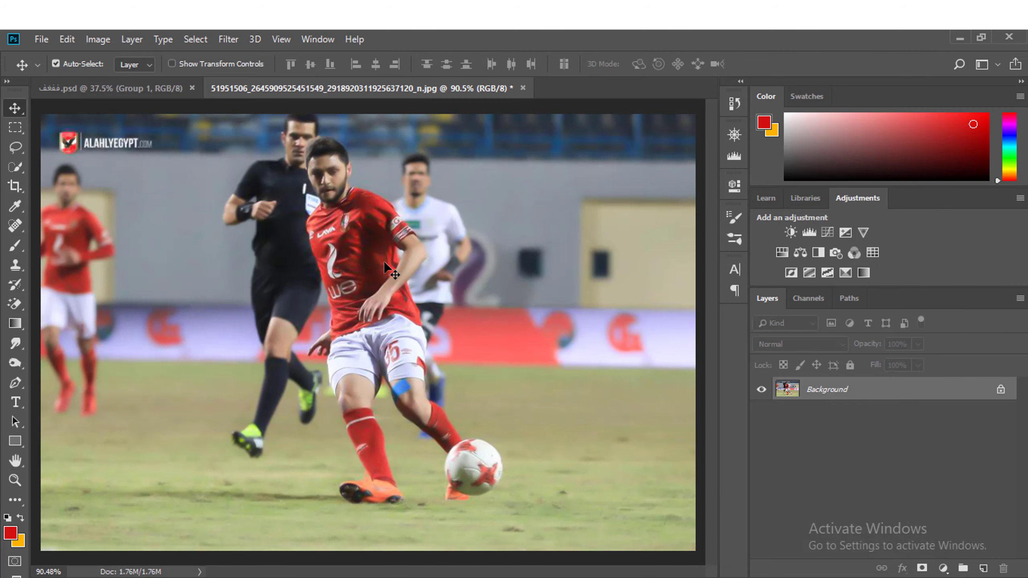
# Examine the smoothing on the players' faces, shirts and arms at about 212% zoom.
pyautogui.click(731, 138)
pyautogui.moveTo(651, 224); pyautogui.dragTo(658, 222)
pyautogui.click(728, 135)
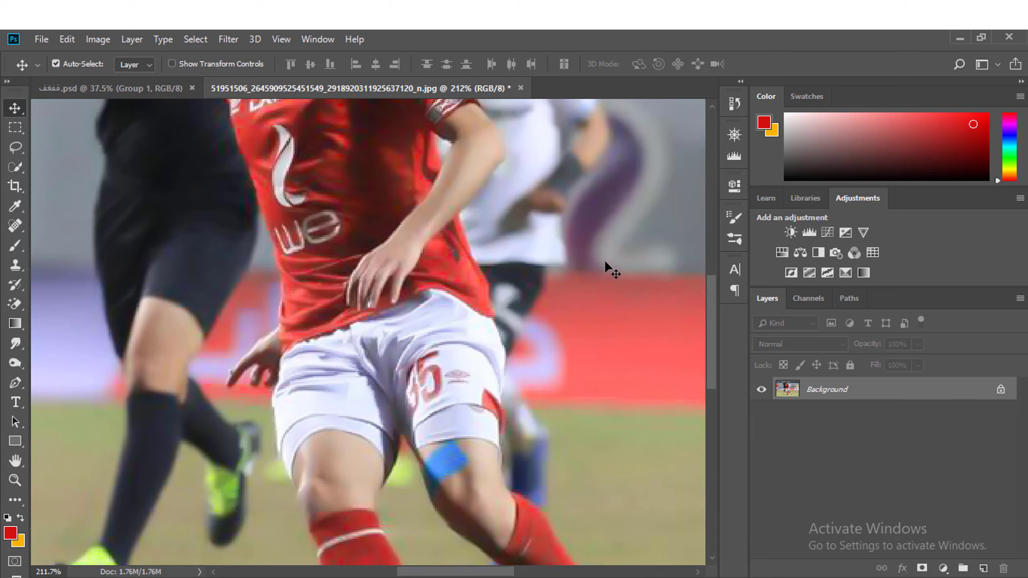
pyautogui.moveTo(711, 324); pyautogui.dragTo(699, 265)
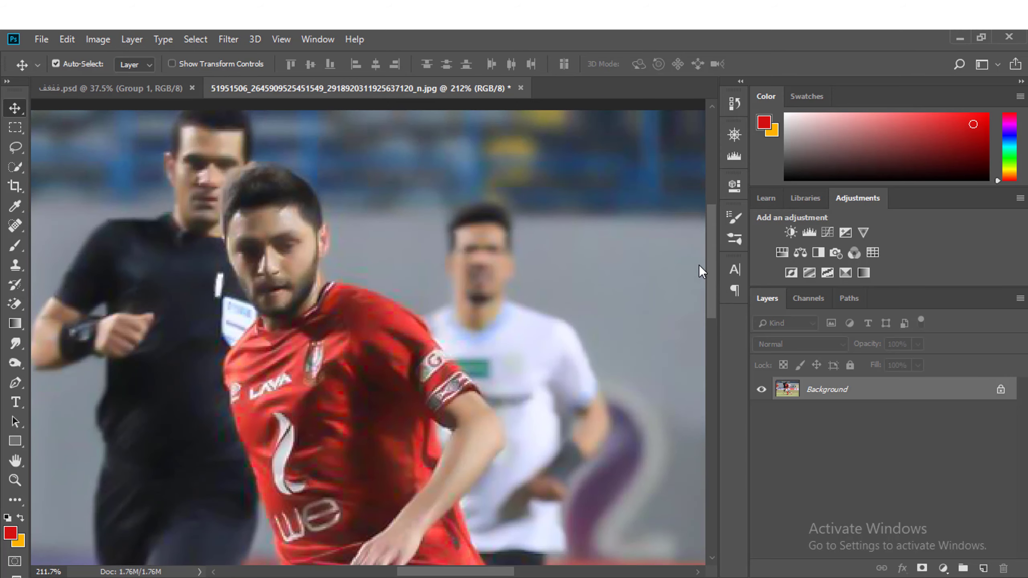
pyautogui.click(222, 37)
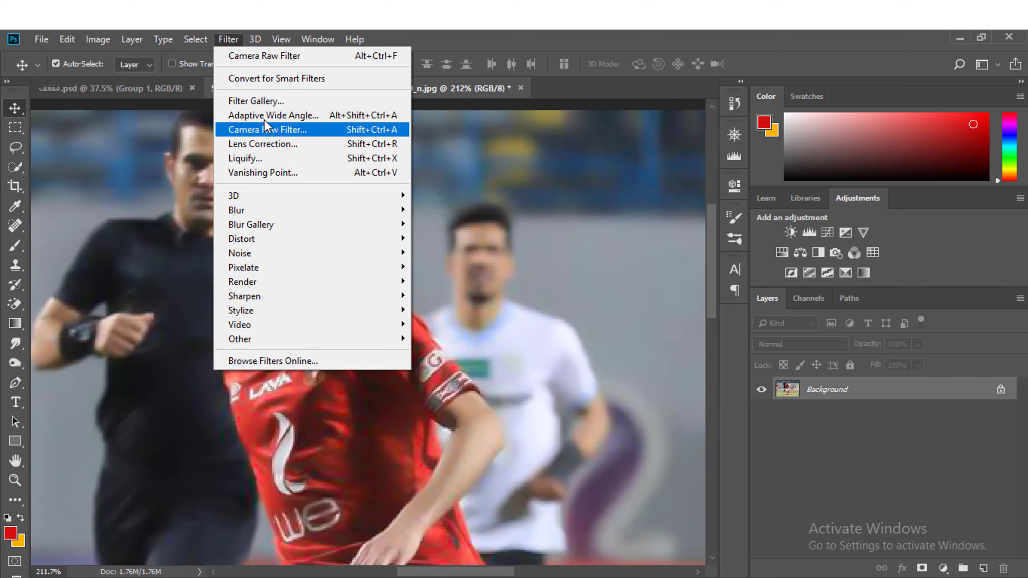
pyautogui.moveTo(259, 44)
pyautogui.moveTo(227, 39)
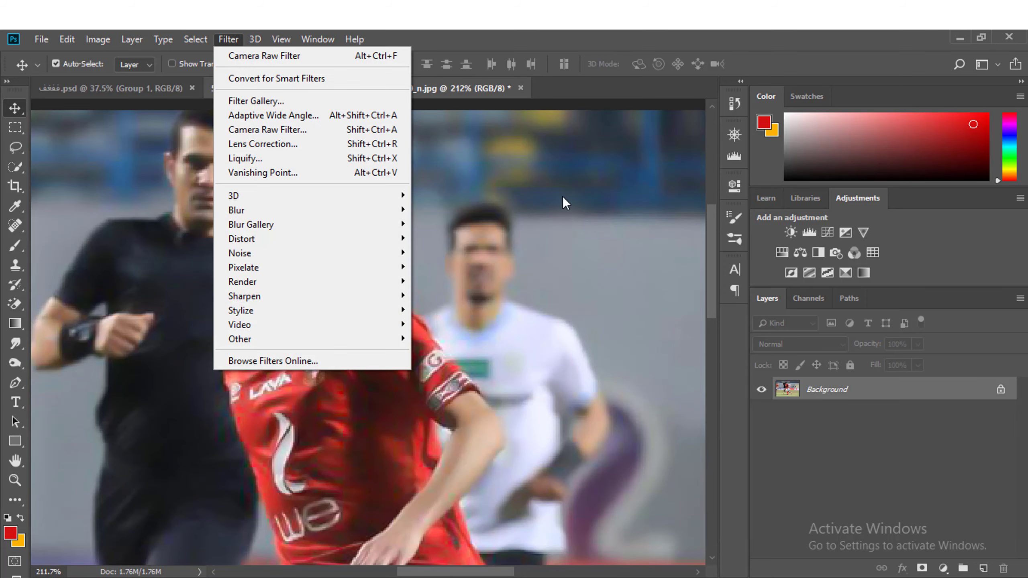
pyautogui.click(664, 94)
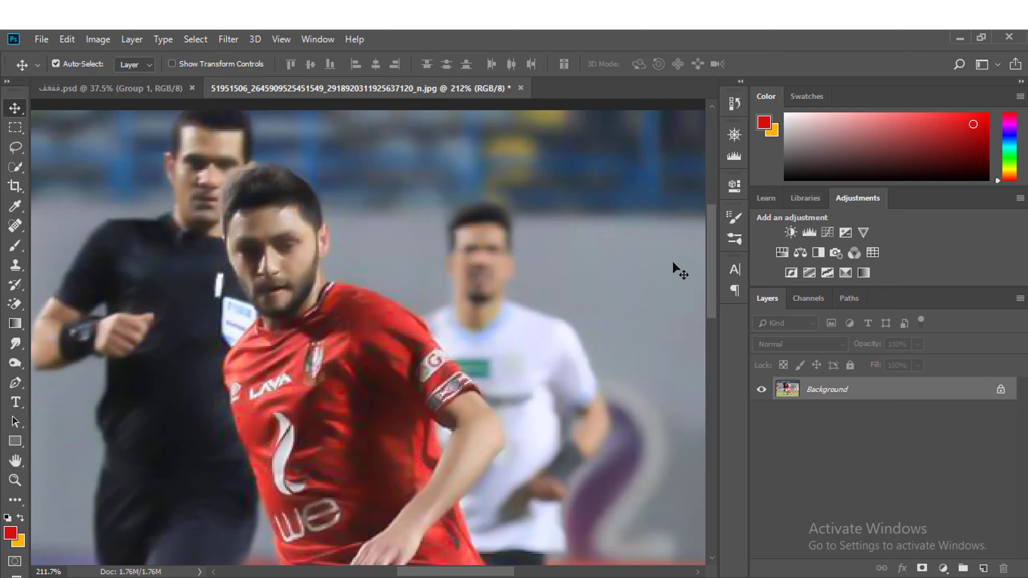
pyautogui.moveTo(711, 263); pyautogui.dragTo(713, 303)
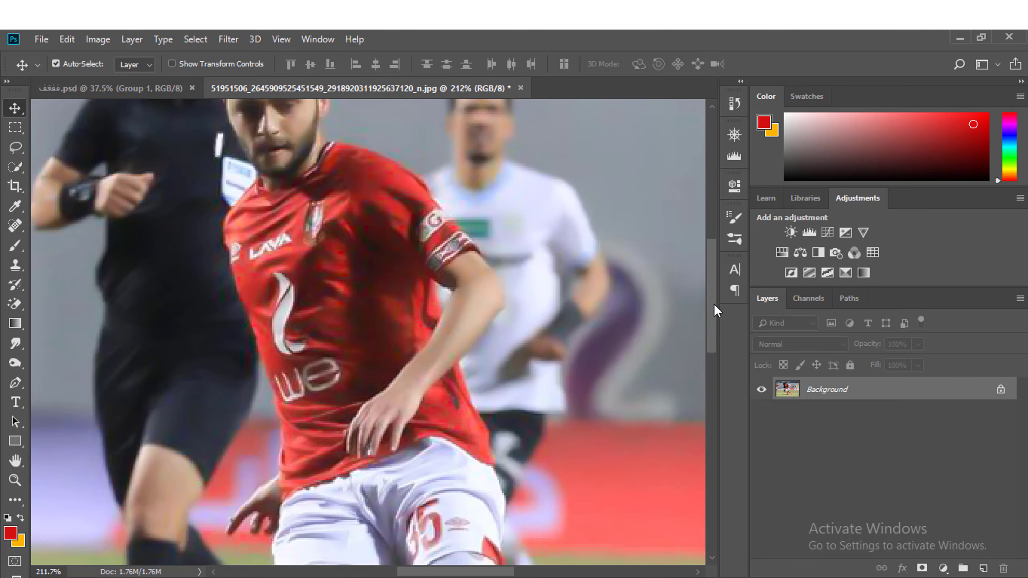